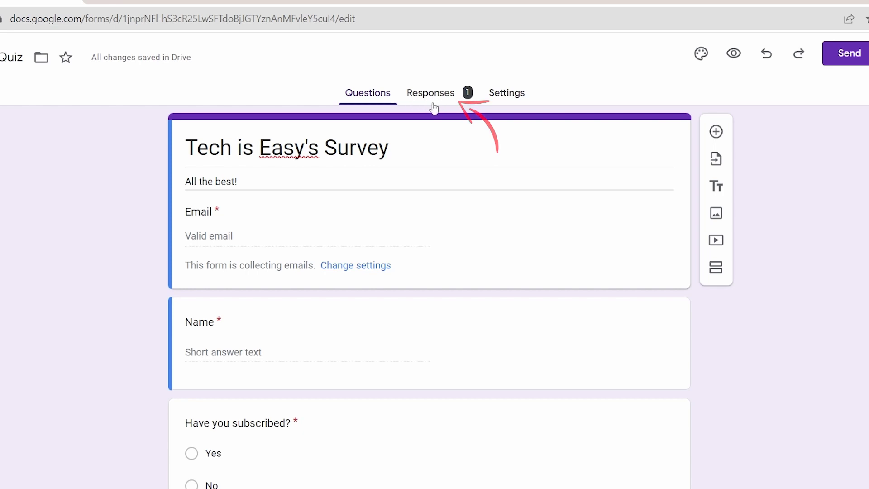
Link the form's responses to a newly created spreadsheet called 'Blank Quiz (Responses)'.
{"action": "left_click", "coordinate": [431, 105]}
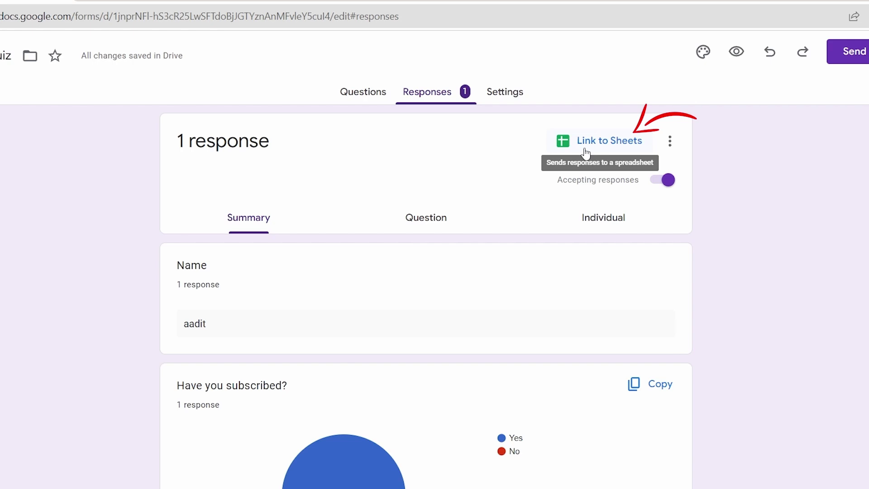
{"action": "left_click", "coordinate": [630, 147]}
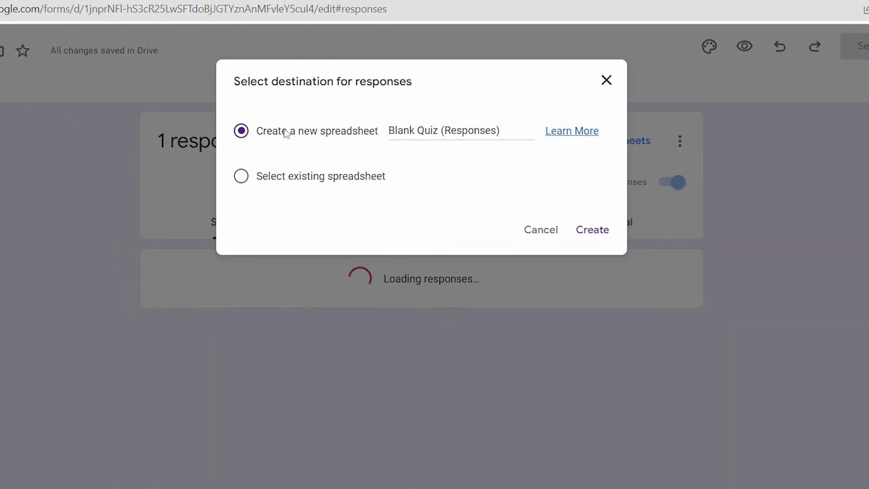
{"action": "left_click", "coordinate": [240, 133]}
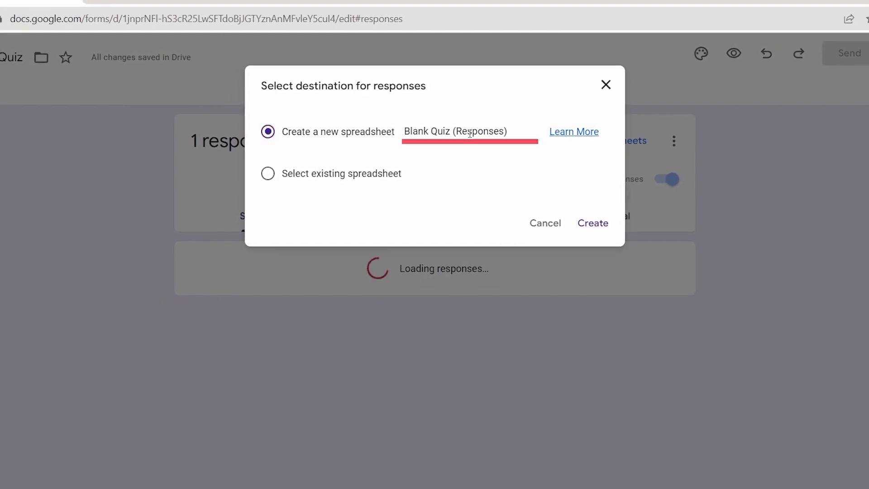
{"action": "left_click", "coordinate": [592, 223]}
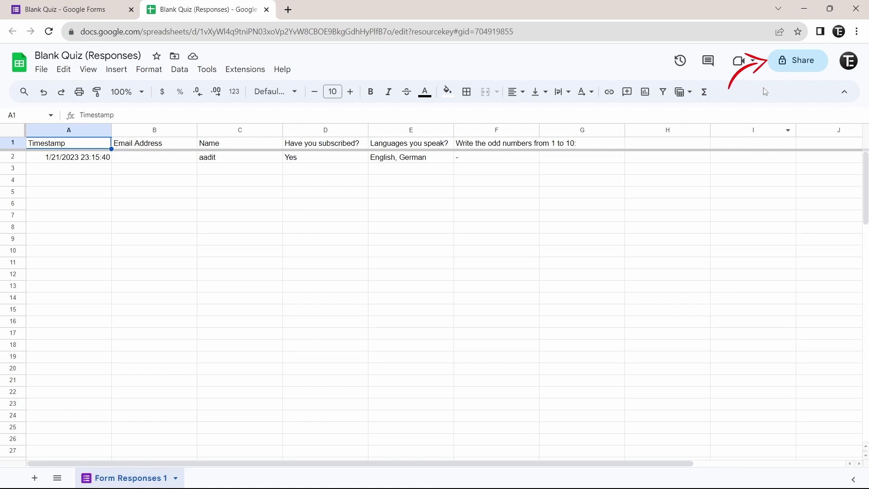
Check and dismiss the responses sheet's sharing settings, then close the spreadsheet tab.
{"action": "left_click", "coordinate": [792, 61]}
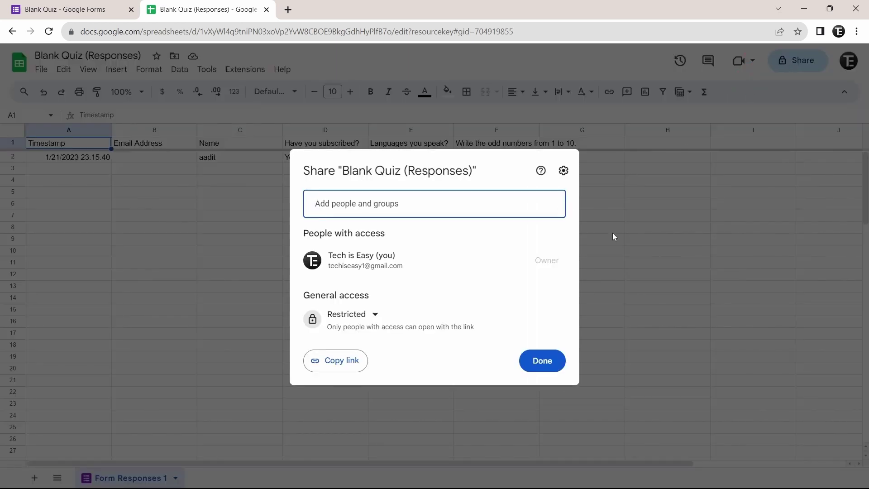
{"action": "left_click", "coordinate": [625, 253]}
{"action": "key", "text": "ctrl+w"}
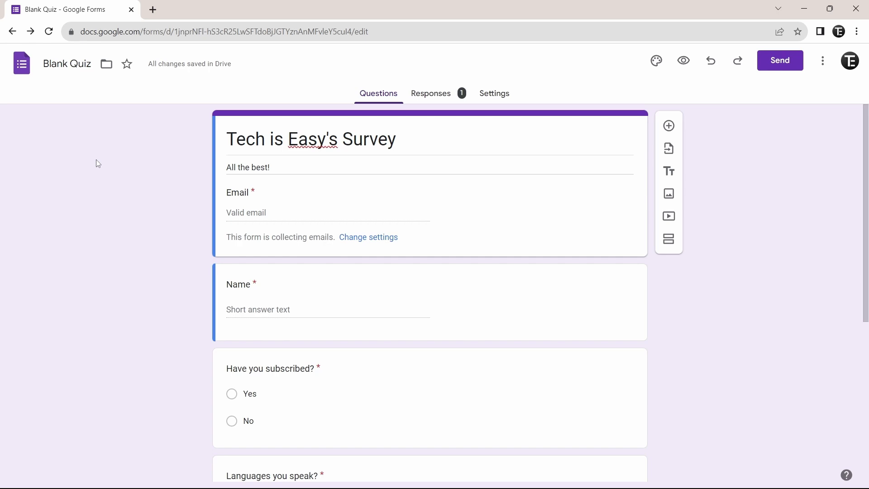
Enable 'Get email notifications for new responses' in the Responses options menu and verify it.
{"action": "left_click", "coordinate": [428, 99]}
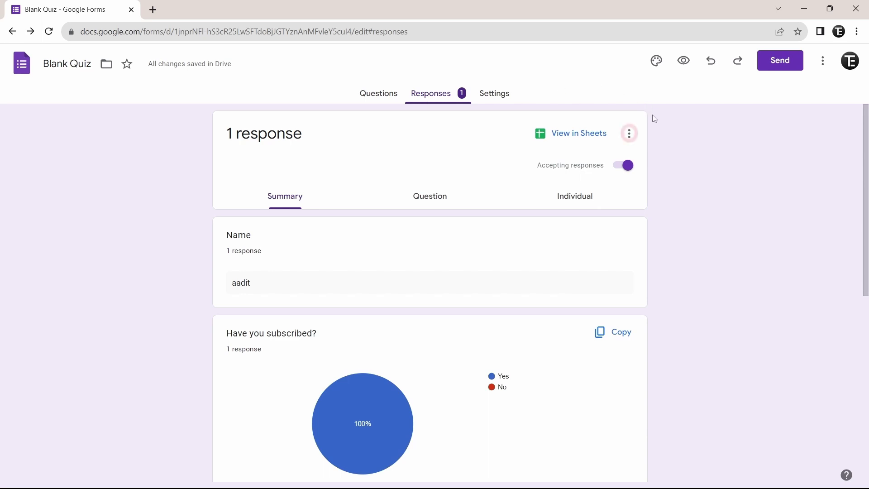
{"action": "left_click", "coordinate": [630, 134]}
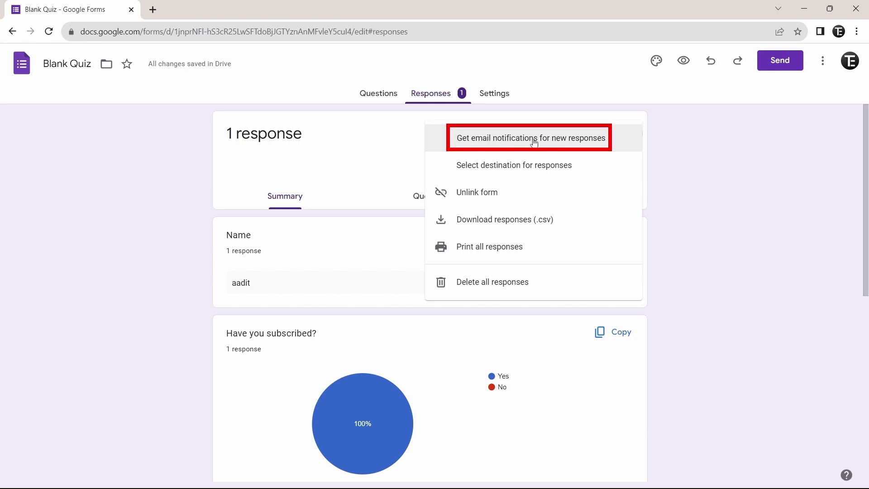
{"action": "left_click", "coordinate": [565, 145]}
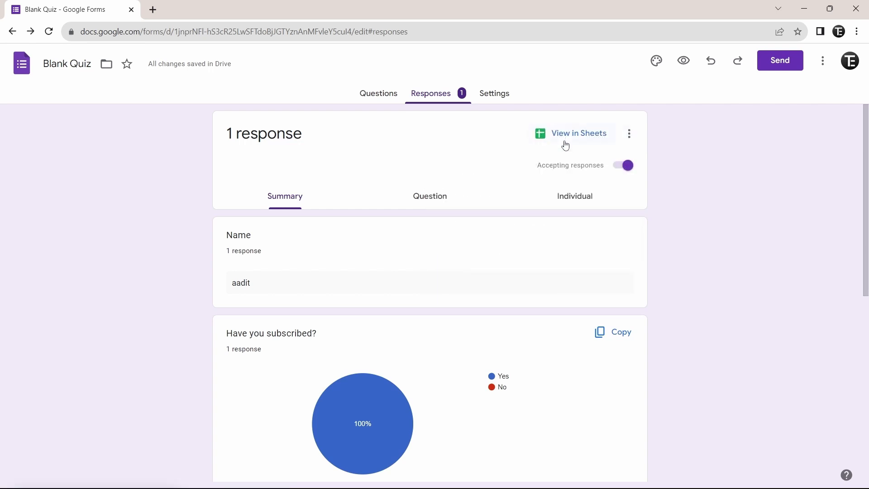
{"action": "left_click", "coordinate": [629, 133]}
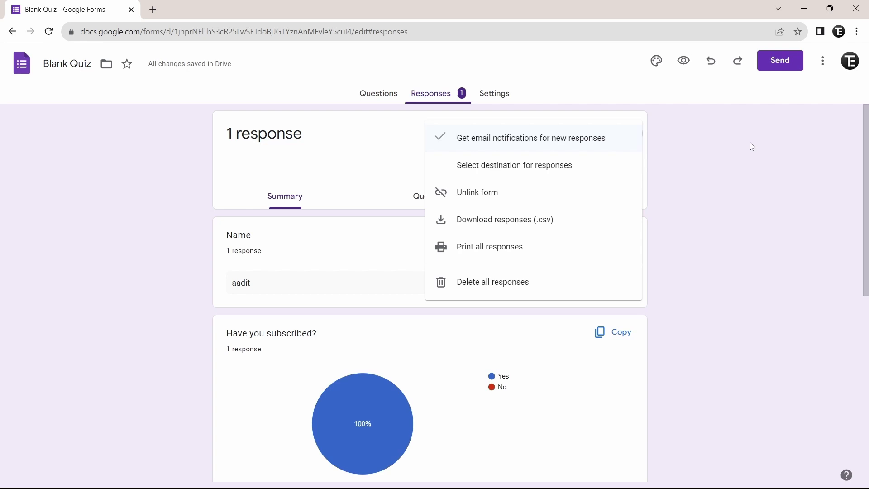
Return to the Questions view and scroll through the Email, Name and subscription fields.
{"action": "key", "text": "alt+Left"}
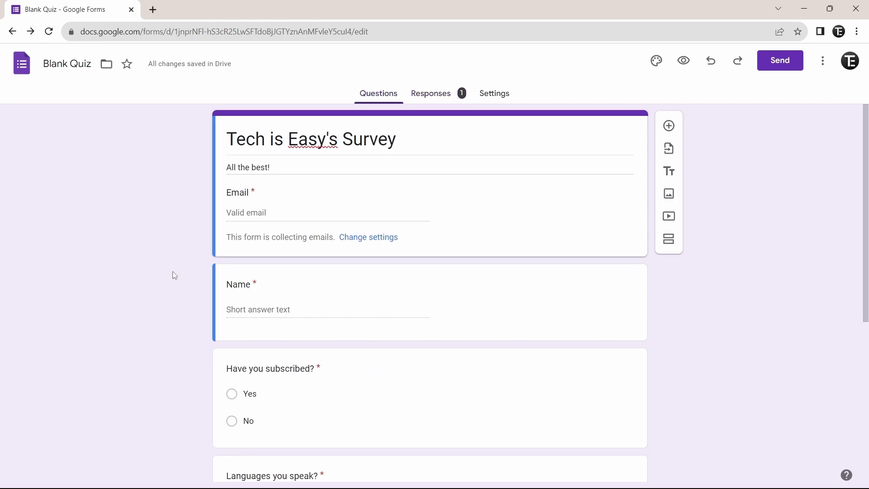
{"action": "scroll", "coordinate": [174, 275], "scroll_direction": "down", "scroll_amount": 6}
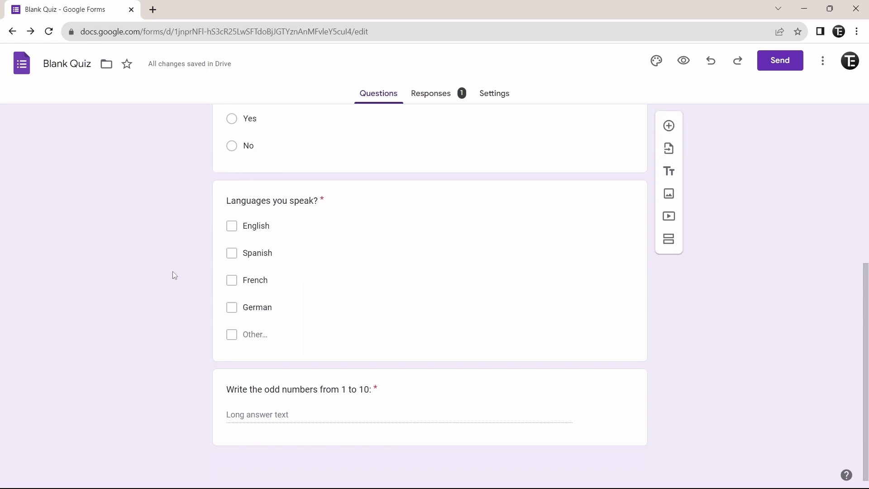
{"action": "scroll", "coordinate": [174, 275], "scroll_direction": "up", "scroll_amount": 6}
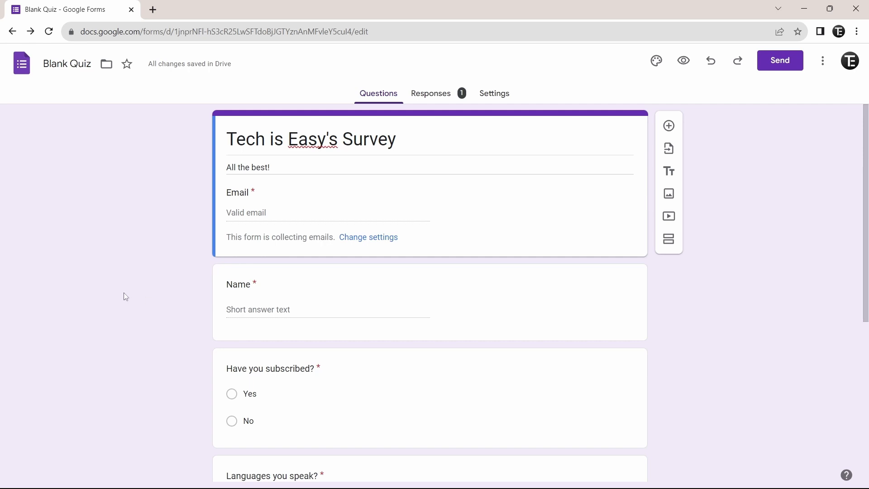
Insert a new section break after the Name question.
{"action": "left_click", "coordinate": [470, 284]}
{"action": "left_click", "coordinate": [491, 326]}
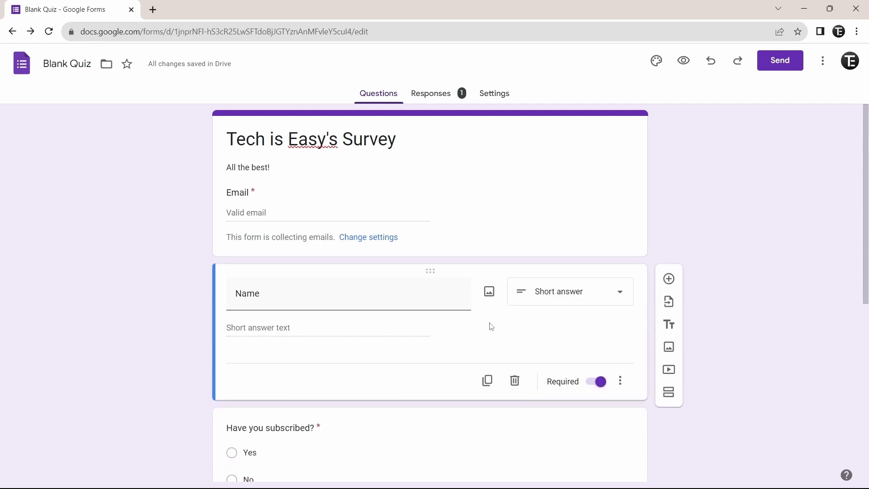
{"action": "left_click", "coordinate": [670, 394]}
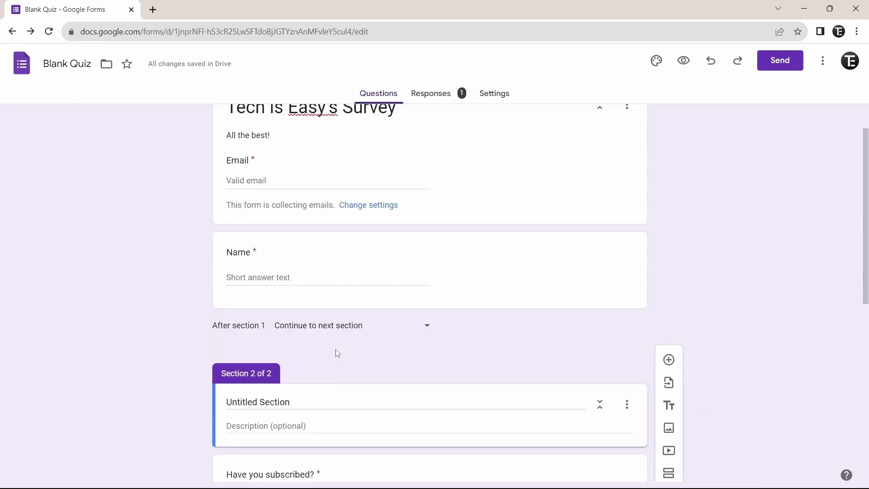
{"action": "scroll", "coordinate": [337, 352], "scroll_direction": "down", "scroll_amount": 1}
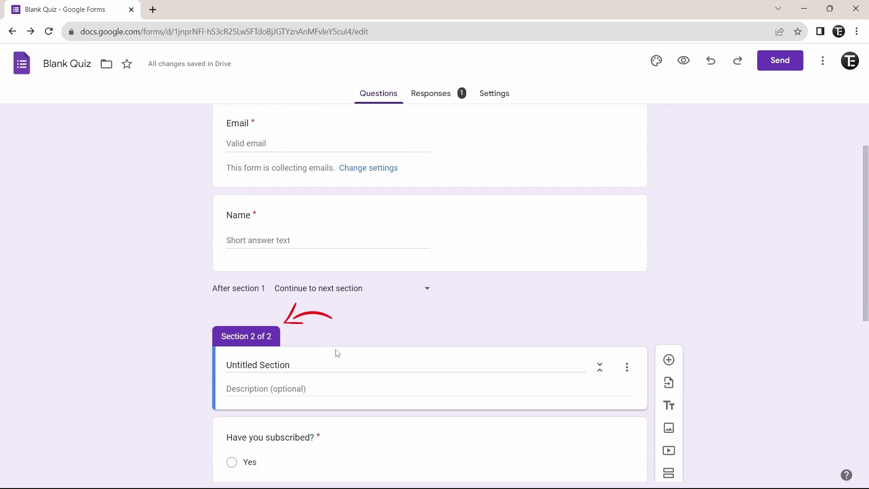
{"action": "scroll", "coordinate": [337, 353], "scroll_direction": "up", "scroll_amount": 2}
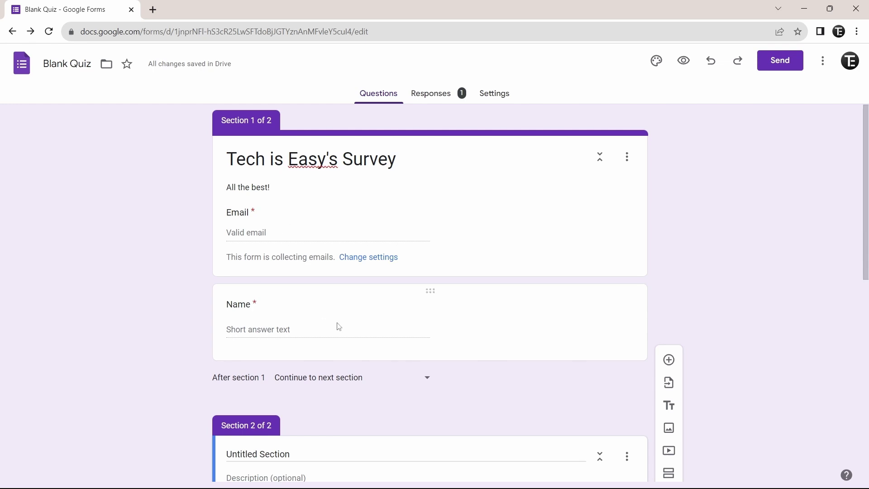
{"action": "scroll", "coordinate": [352, 357], "scroll_direction": "down", "scroll_amount": 3}
{"action": "scroll", "coordinate": [352, 357], "scroll_direction": "down", "scroll_amount": 2}
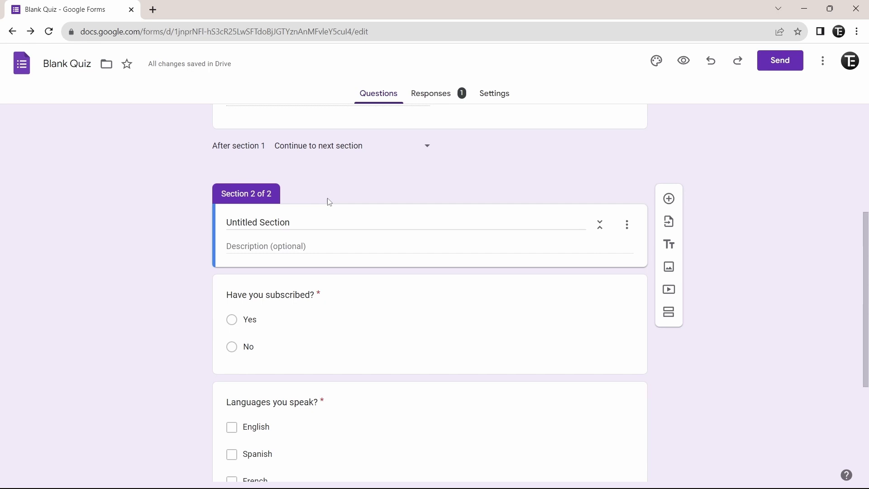
Retitle the new Untitled Section as 'Section 2'.
{"action": "left_click", "coordinate": [306, 227]}
{"action": "triple_click", "coordinate": [304, 226]}
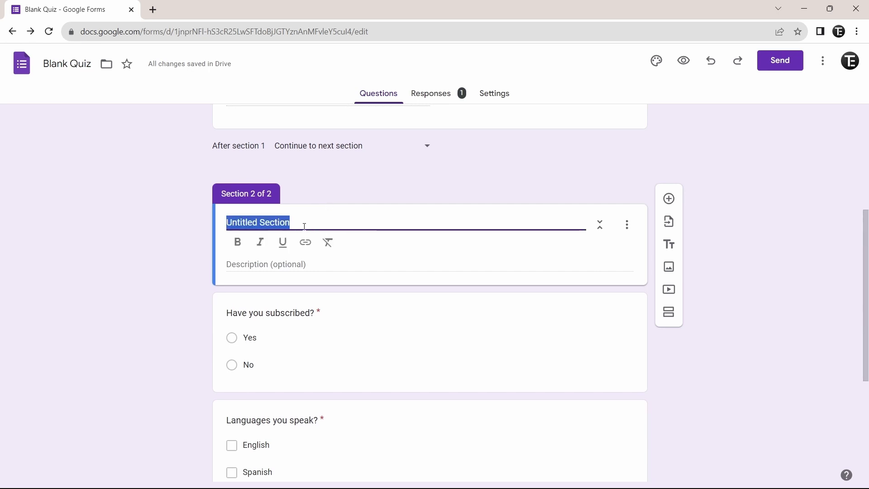
{"action": "type", "text": "Section 2"}
{"action": "left_click", "coordinate": [342, 239]}
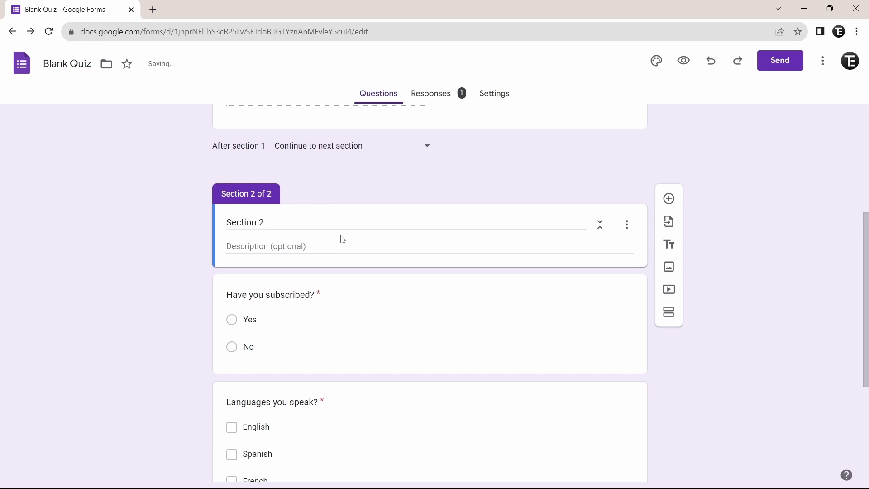
{"action": "scroll", "coordinate": [343, 238], "scroll_direction": "down", "scroll_amount": 1}
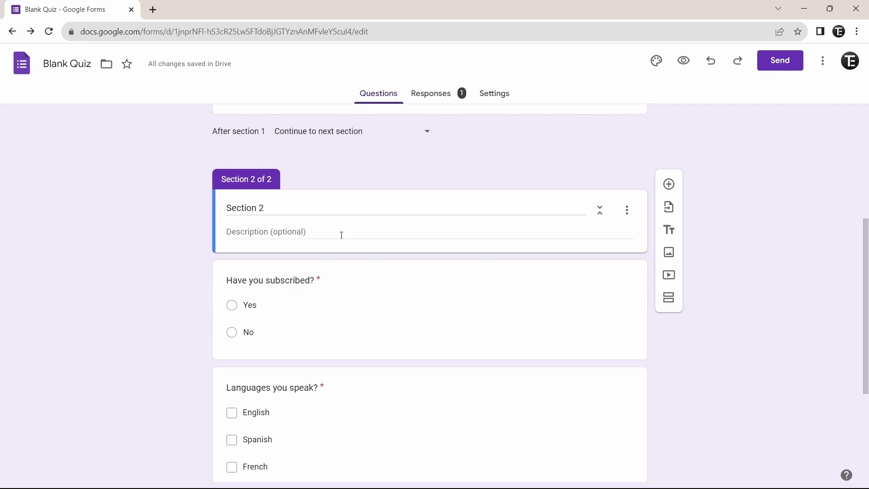
{"action": "scroll", "coordinate": [118, 345], "scroll_direction": "up", "scroll_amount": 8}
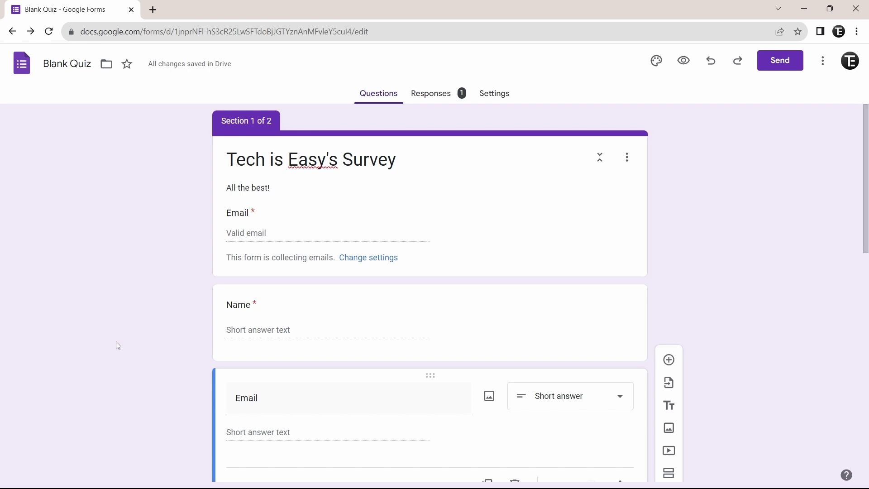
{"action": "scroll", "coordinate": [116, 341], "scroll_direction": "down", "scroll_amount": 1}
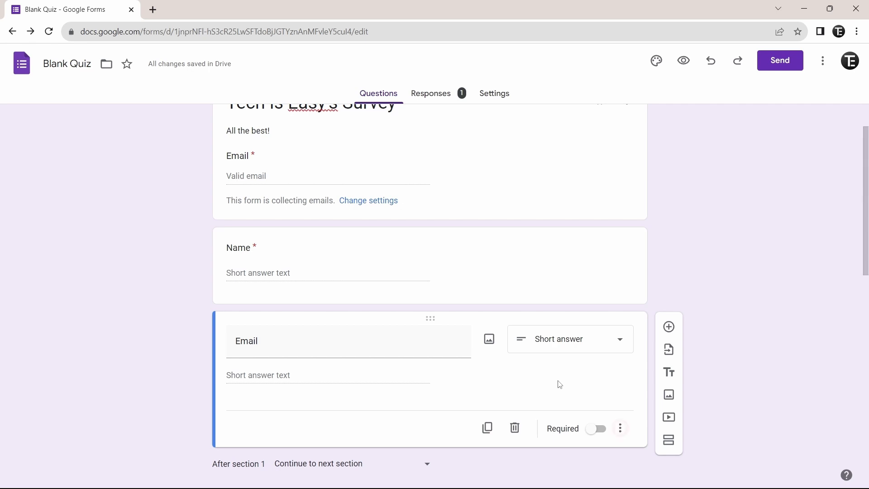
Add Text > Email response validation to the Email question and begin its custom error message.
{"action": "left_click", "coordinate": [620, 428]}
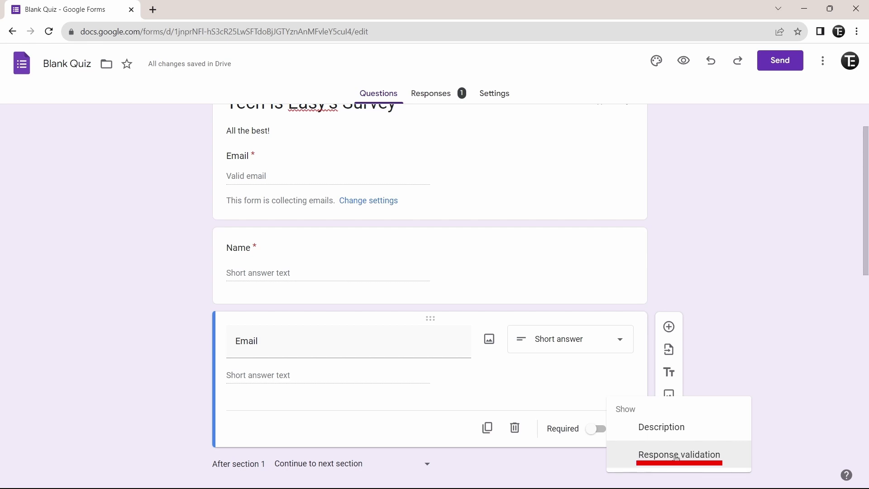
{"action": "left_click", "coordinate": [628, 460]}
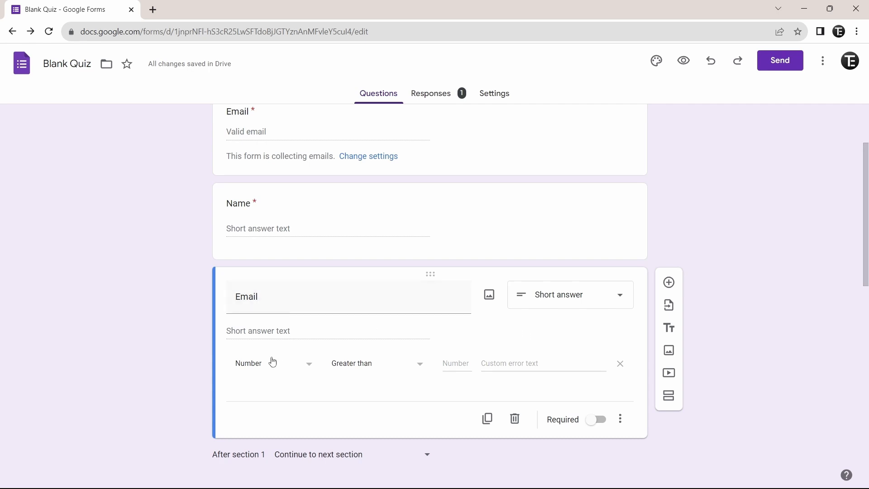
{"action": "left_click", "coordinate": [292, 366]}
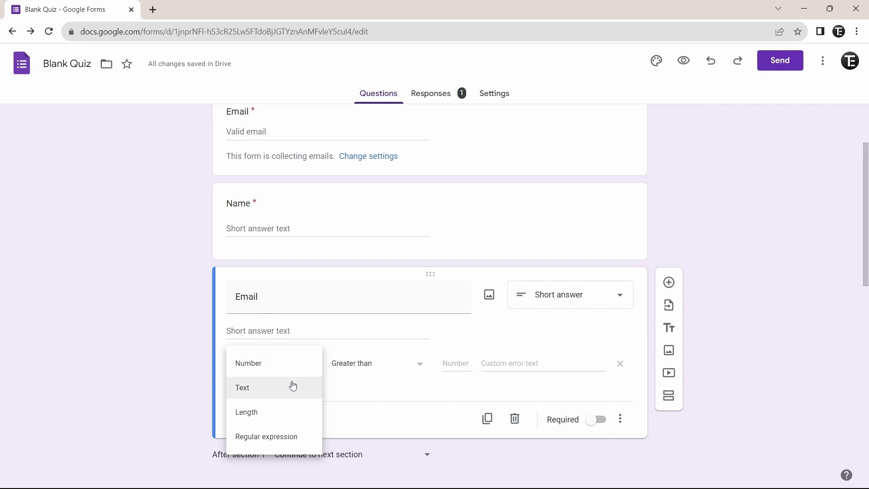
{"action": "left_click", "coordinate": [280, 389]}
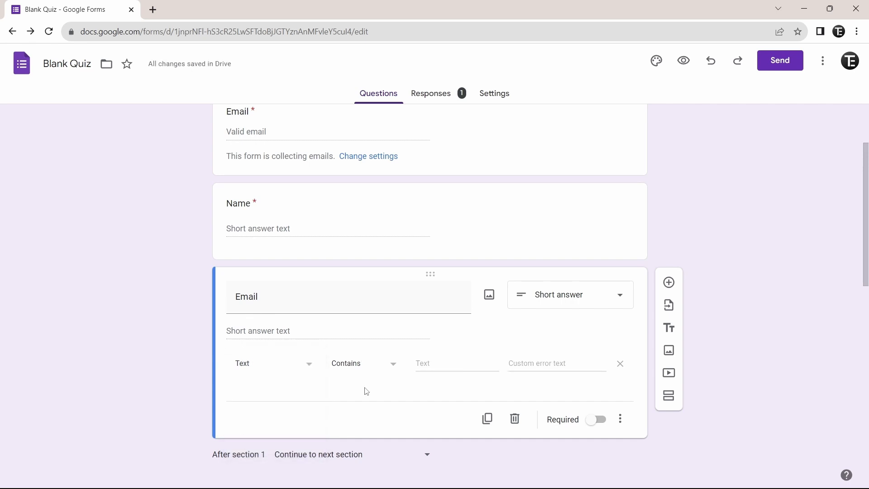
{"action": "left_click", "coordinate": [382, 366]}
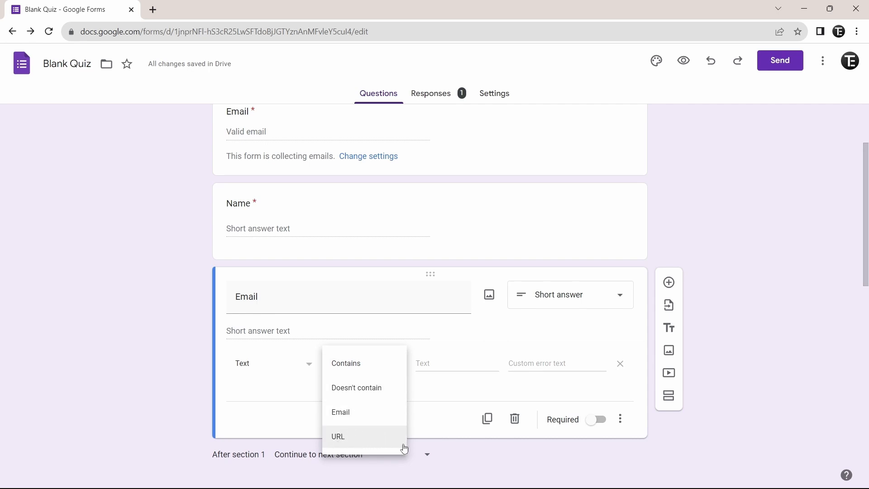
{"action": "left_click", "coordinate": [368, 422]}
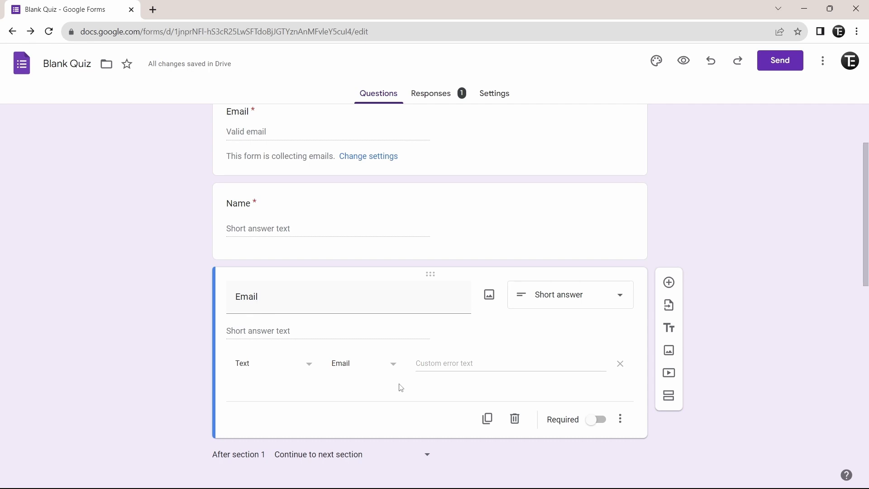
{"action": "left_click", "coordinate": [420, 362]}
Paste the error message, then preview and confirm a plain name fails the Email check.
{"action": "type", "text": "Sorry please re-enter"}
{"action": "left_click", "coordinate": [683, 61]}
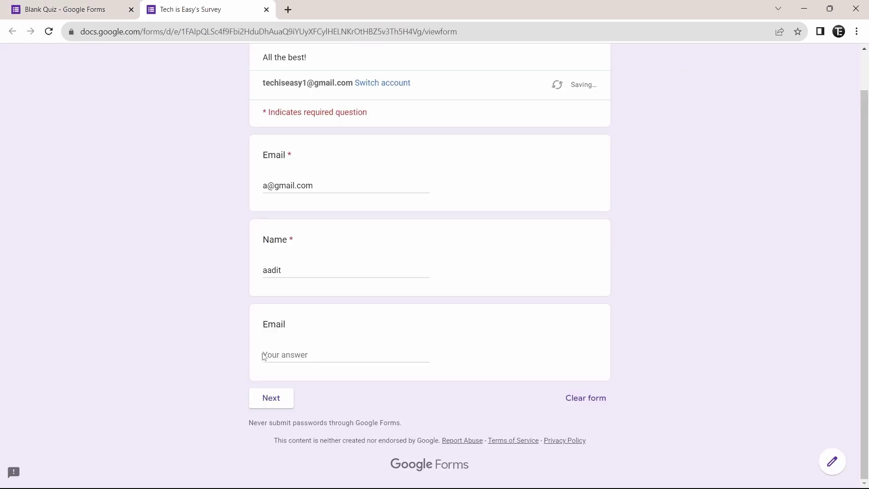
{"action": "left_click", "coordinate": [289, 352]}
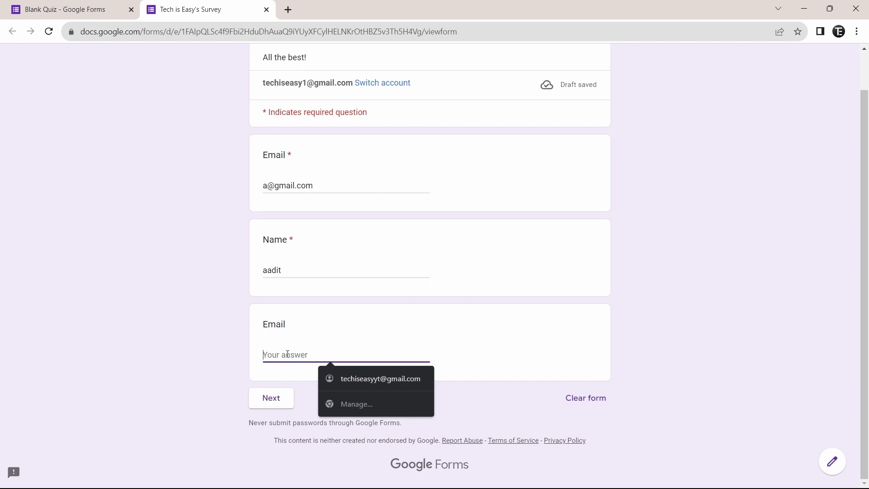
{"action": "type", "text": "aadit"}
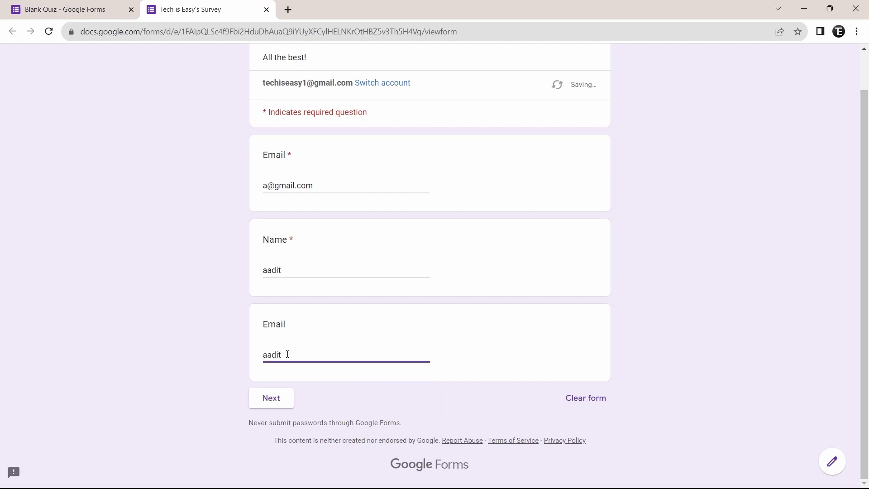
{"action": "left_click", "coordinate": [136, 308]}
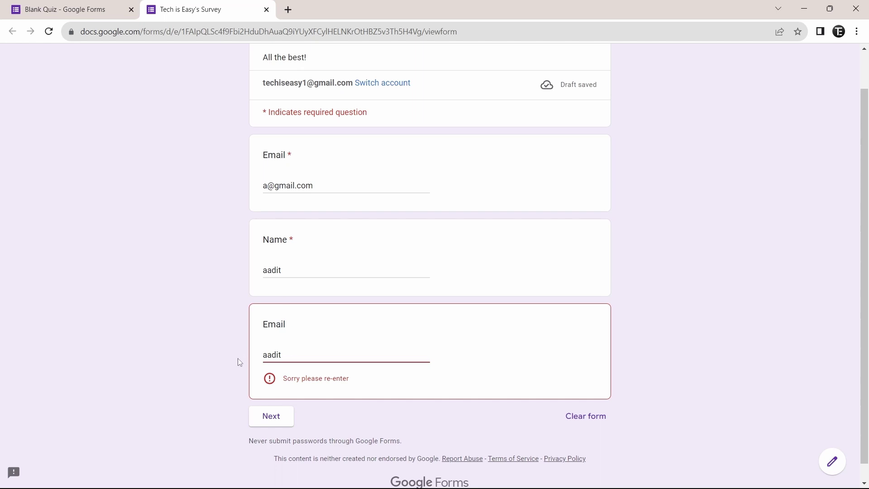
{"action": "key", "text": "ctrl+w"}
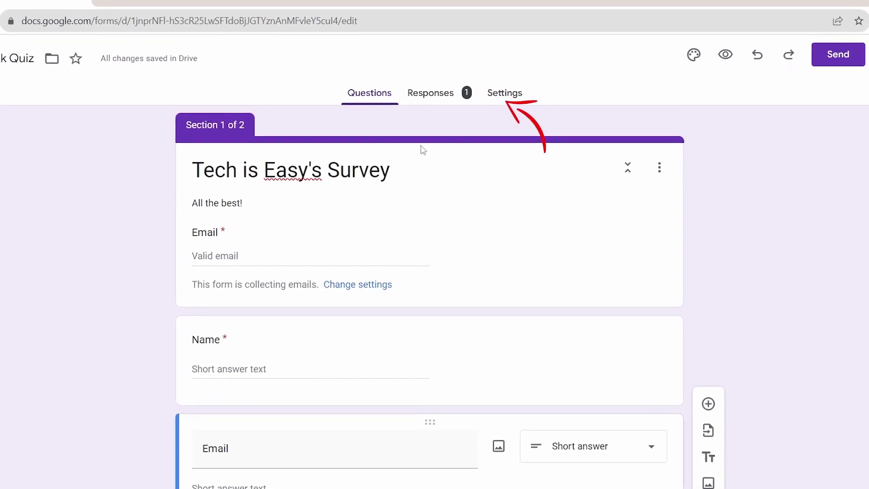
Switch on 'Make this a quiz' in the form's Settings.
{"action": "left_click", "coordinate": [506, 94]}
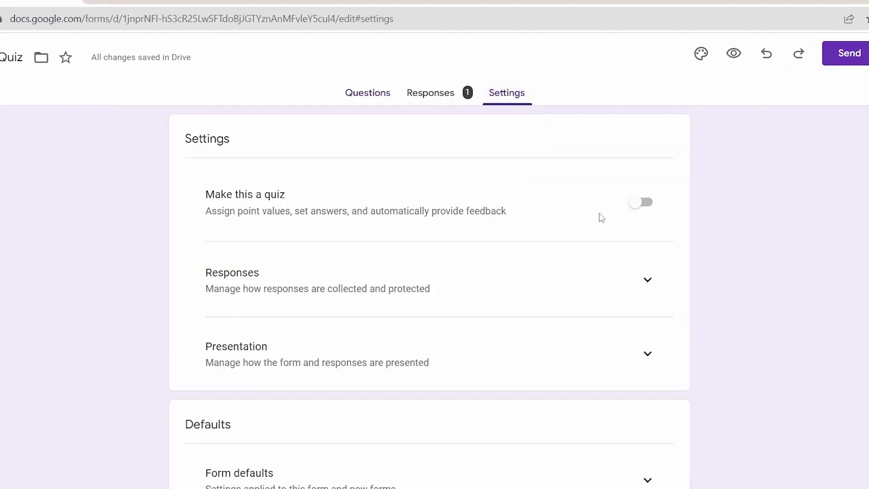
{"action": "left_click", "coordinate": [636, 206]}
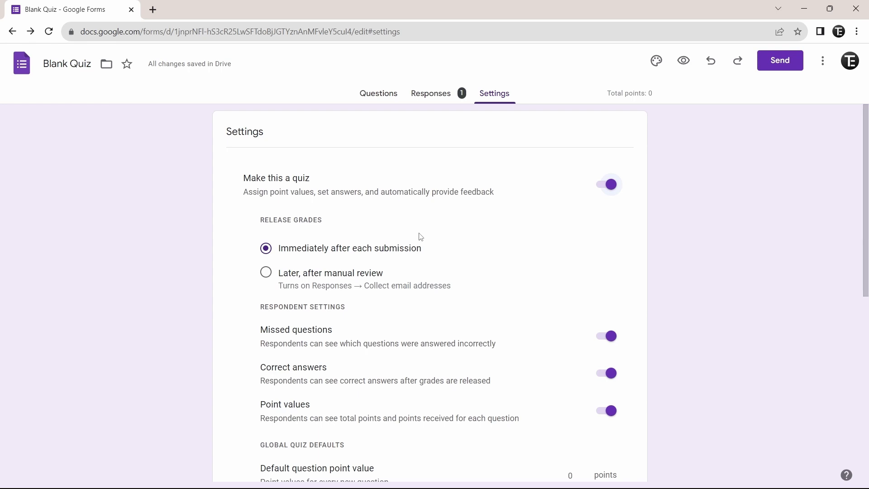
Set the 'Have you subscribed?' answer key to Yes, worth 100 points.
{"action": "left_click", "coordinate": [379, 96]}
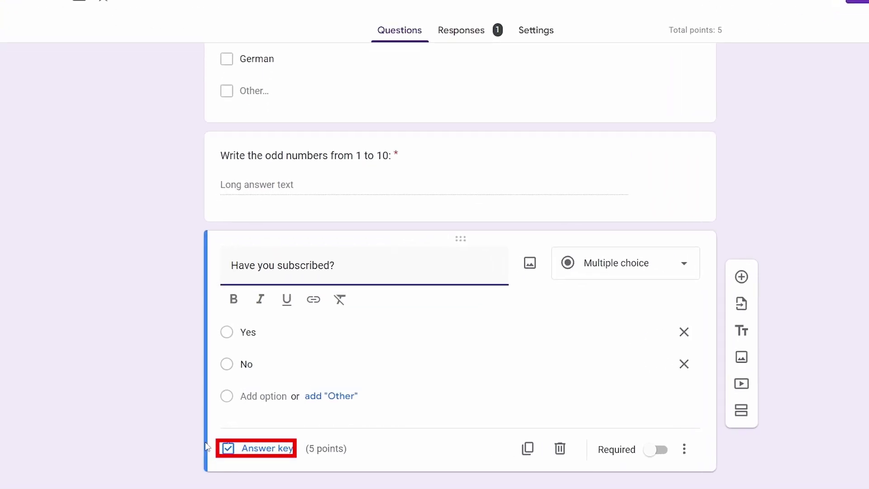
{"action": "left_click", "coordinate": [233, 448]}
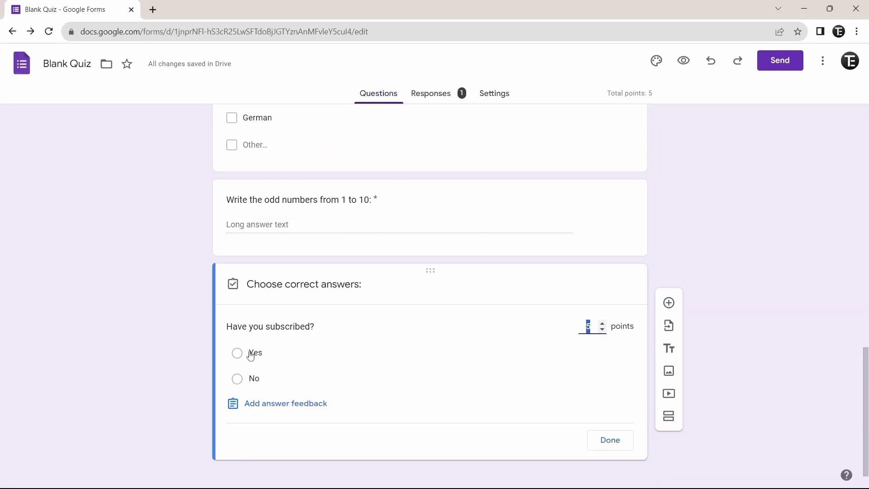
{"action": "left_click", "coordinate": [238, 355]}
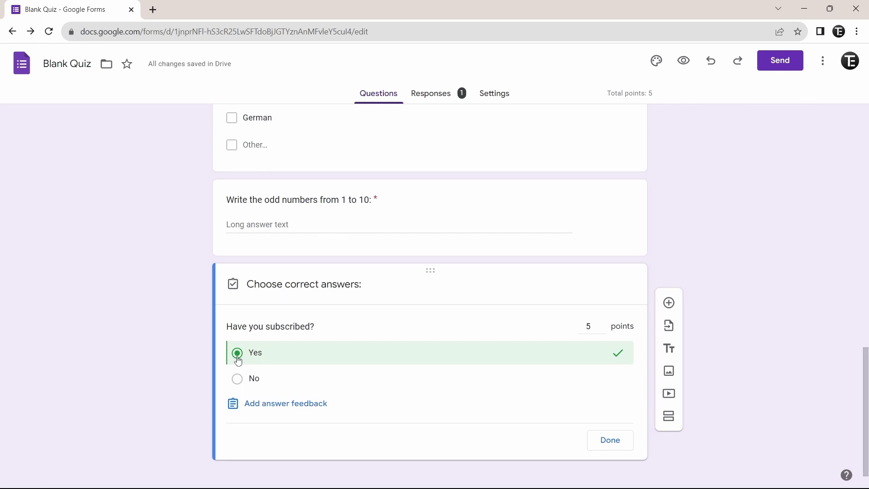
{"action": "left_click", "coordinate": [590, 326]}
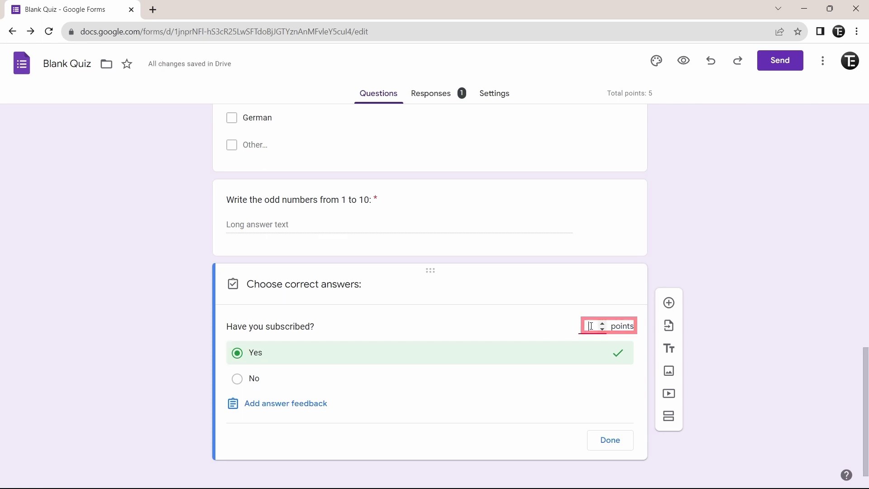
{"action": "key", "text": "BackSpace"}
{"action": "type", "text": "100"}
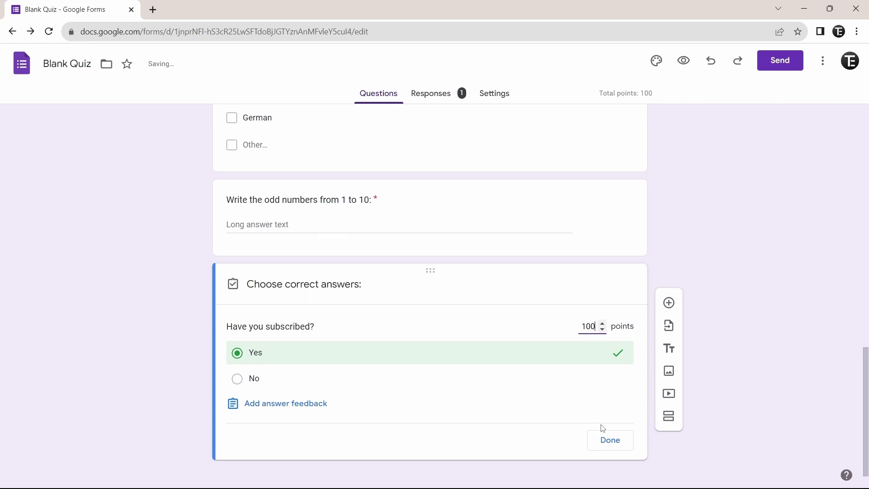
{"action": "left_click", "coordinate": [611, 442]}
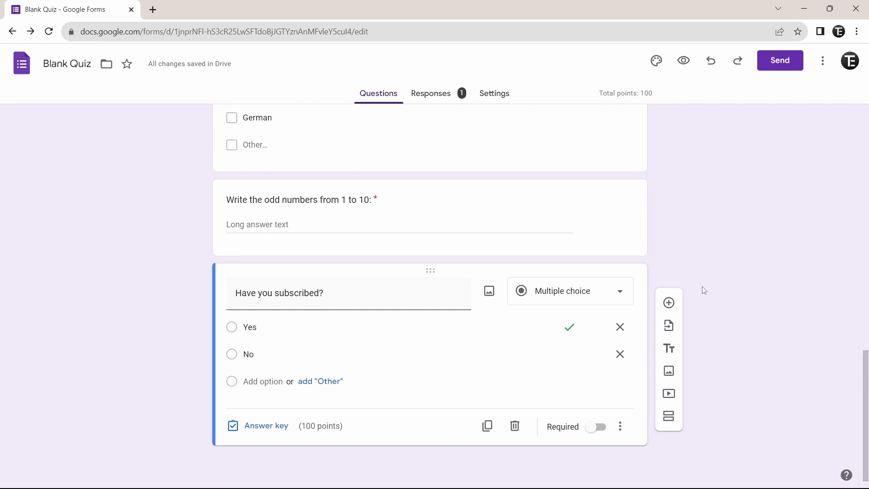
Add the searched person as an Editor via Add collaborators, copy the form link, and close the dialog.
{"action": "scroll", "coordinate": [702, 286], "scroll_direction": "up", "scroll_amount": 15}
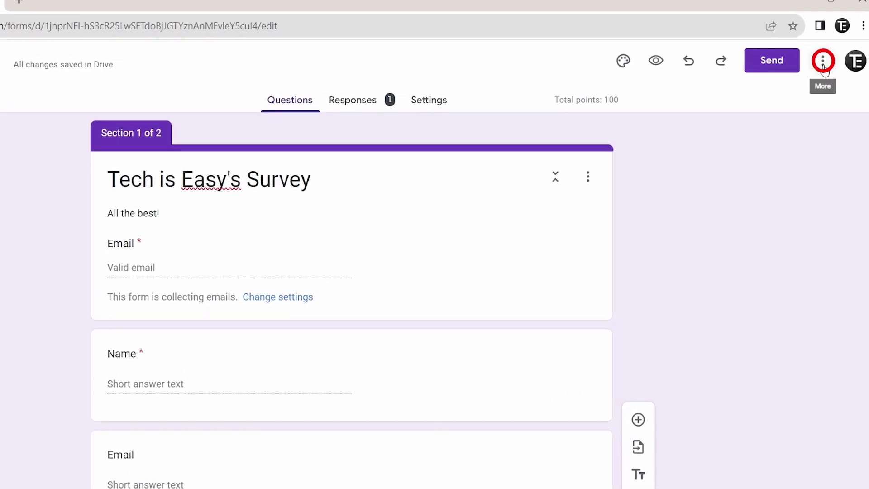
{"action": "left_click", "coordinate": [823, 68]}
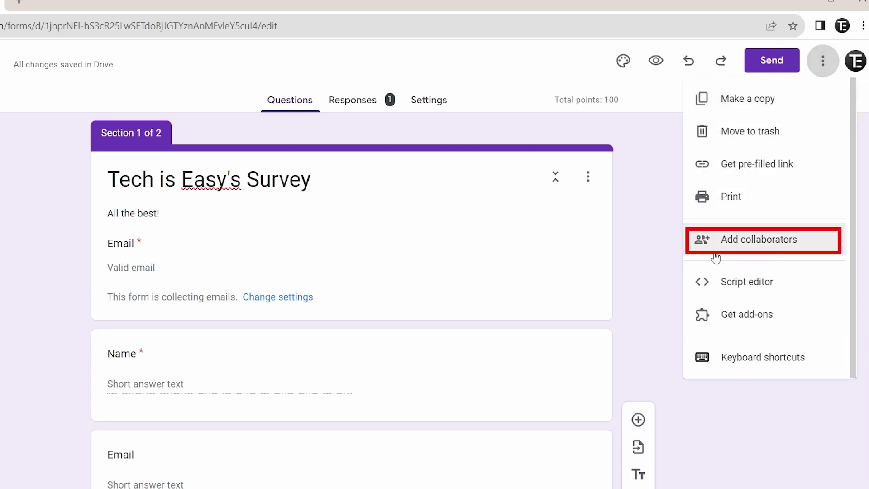
{"action": "left_click", "coordinate": [807, 243]}
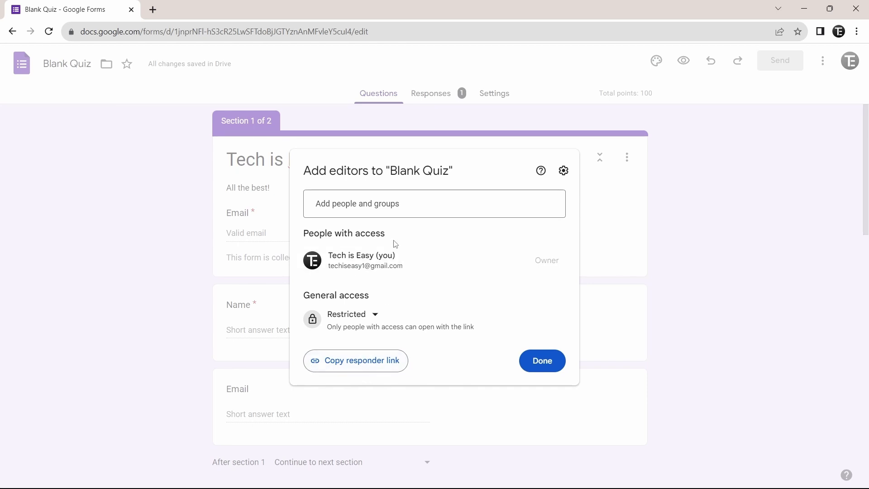
{"action": "left_click", "coordinate": [377, 206]}
{"action": "type", "text": "aadit"}
{"action": "key", "text": "Return"}
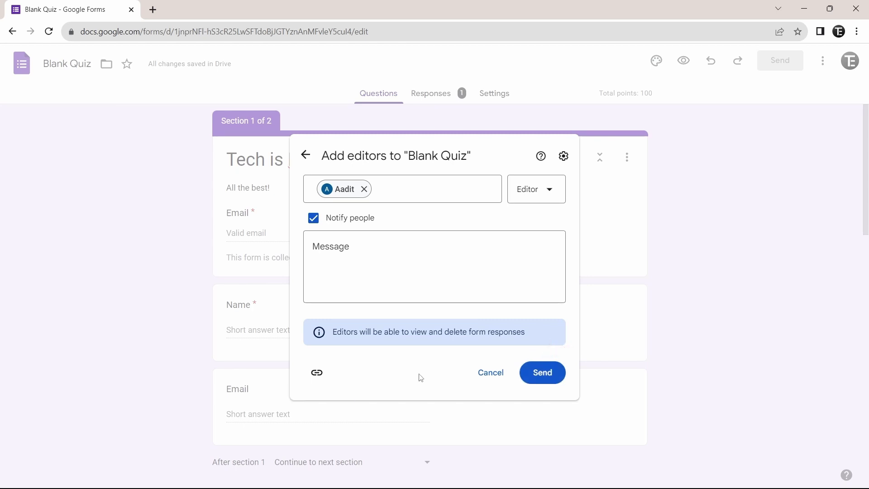
{"action": "left_click", "coordinate": [317, 378]}
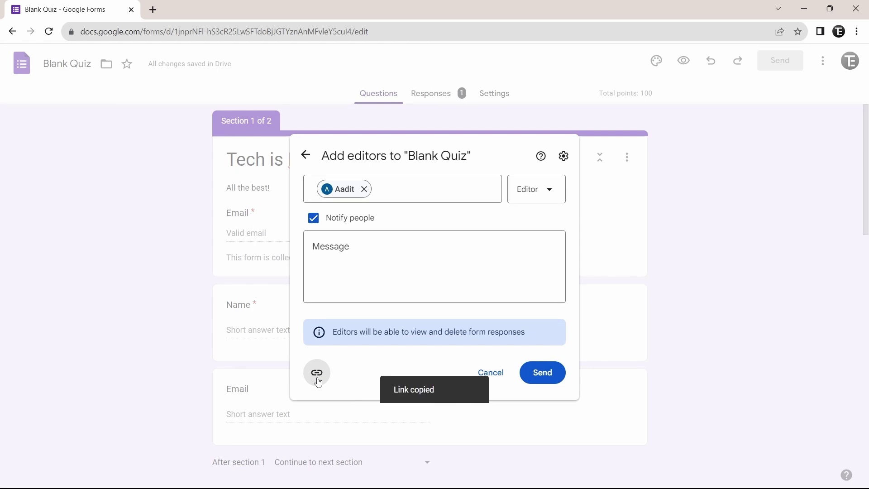
{"action": "left_click", "coordinate": [158, 182]}
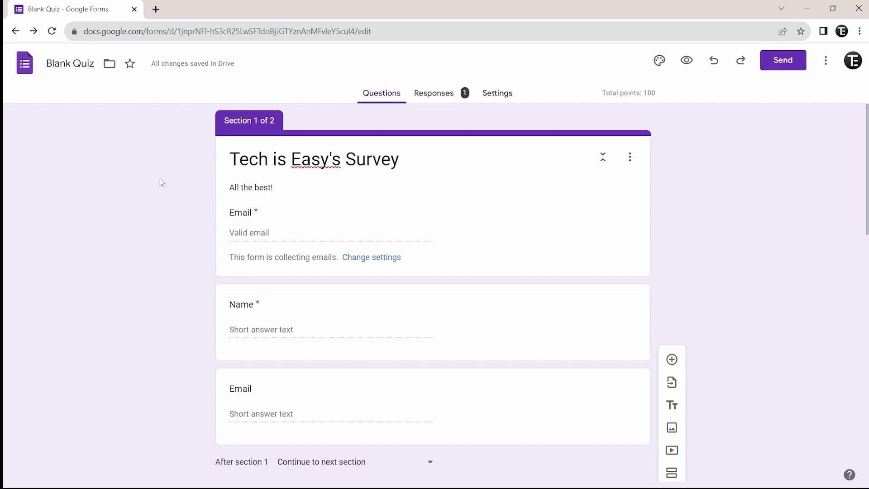
Build a pre-filled link with Yes for the subscription question and English ticked as a spoken language.
{"action": "left_click", "coordinate": [825, 60]}
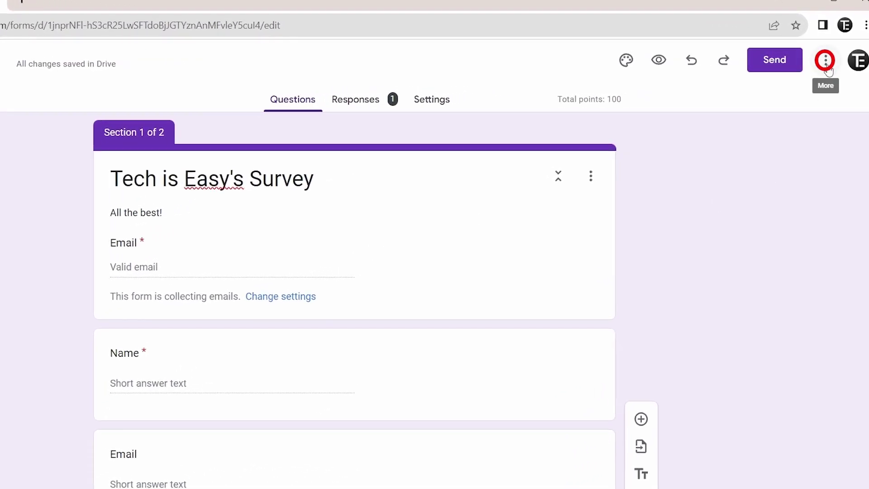
{"action": "left_click", "coordinate": [826, 66]}
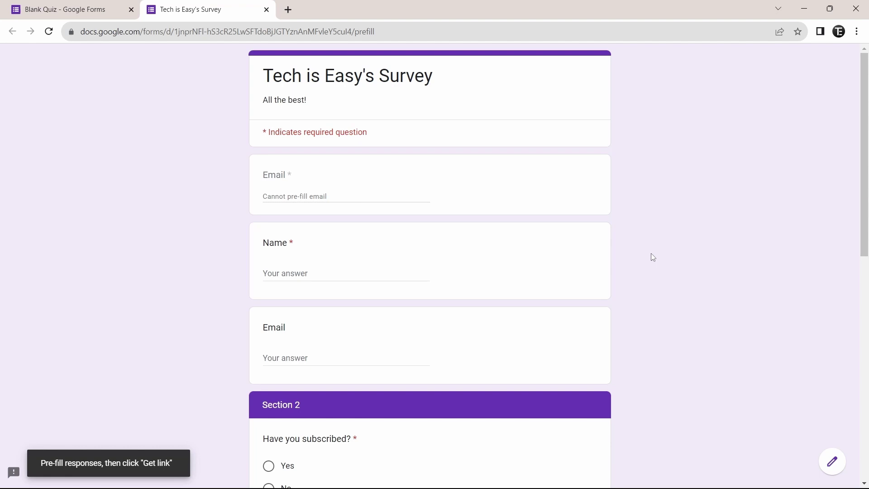
{"action": "scroll", "coordinate": [396, 245], "scroll_direction": "down", "scroll_amount": 5}
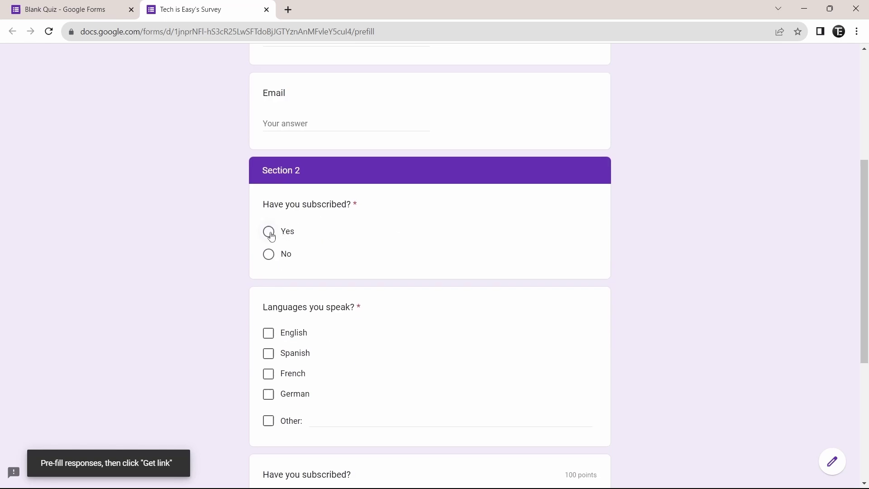
{"action": "left_click", "coordinate": [269, 231]}
{"action": "left_click", "coordinate": [269, 333]}
{"action": "scroll", "coordinate": [708, 275], "scroll_direction": "down", "scroll_amount": 1}
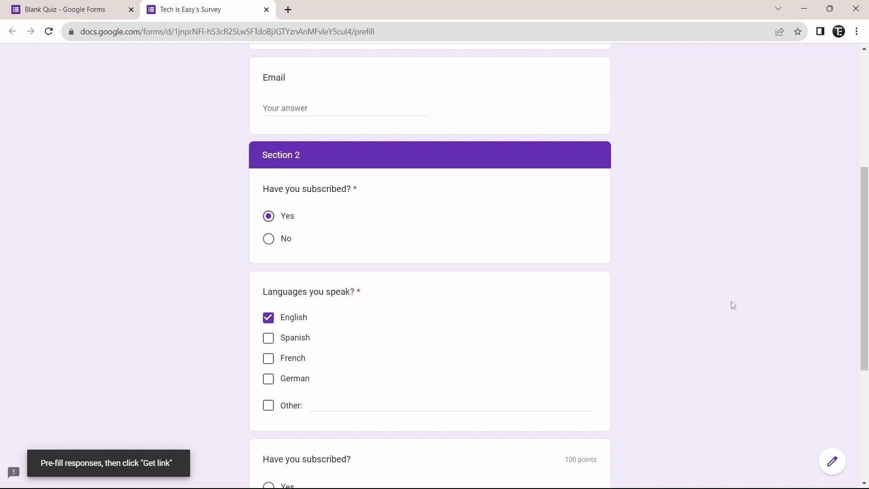
{"action": "scroll", "coordinate": [730, 307], "scroll_direction": "down", "scroll_amount": 5}
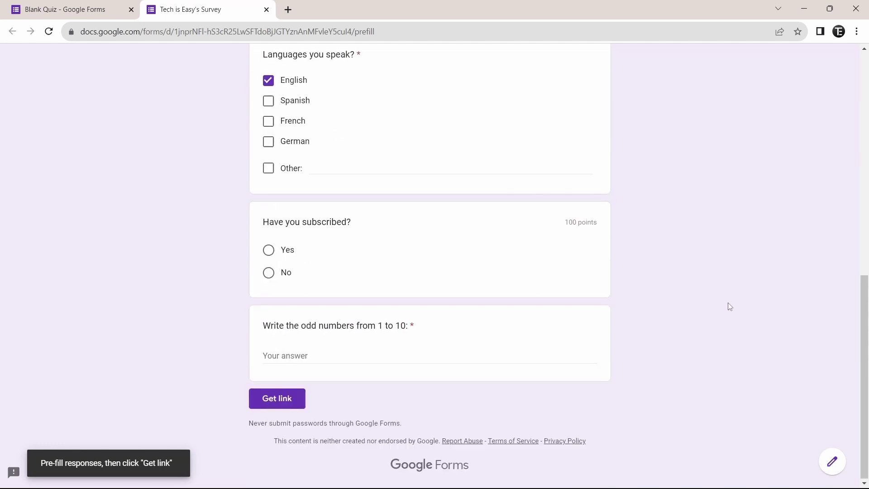
{"action": "left_click", "coordinate": [276, 404]}
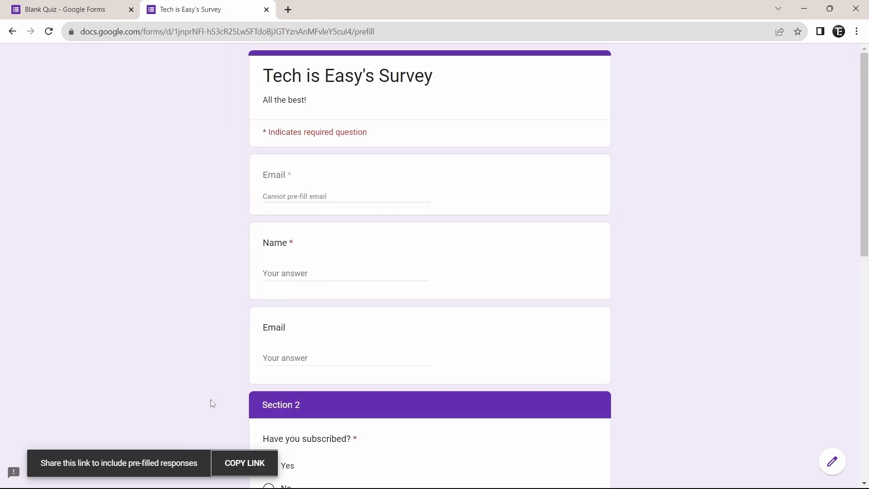
Copy the pre-filled link, enter the respondent's email, and check English is preselected in Section 2.
{"action": "left_click", "coordinate": [249, 464]}
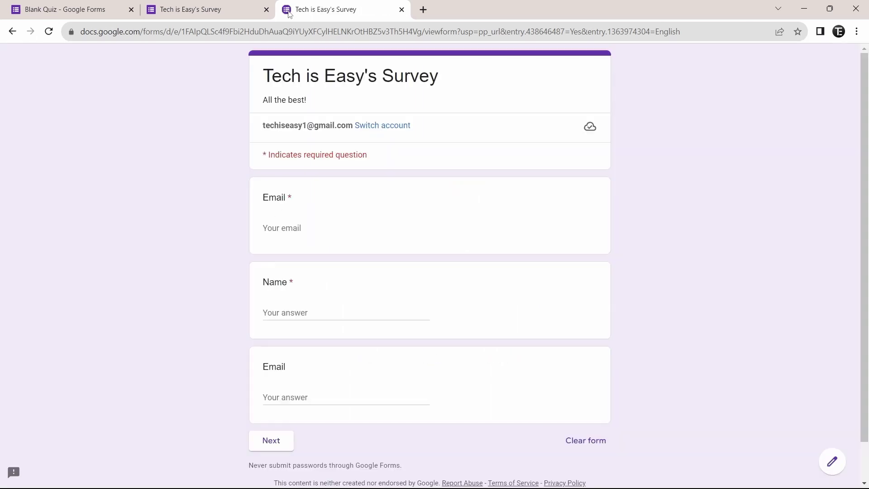
{"action": "left_click", "coordinate": [301, 227]}
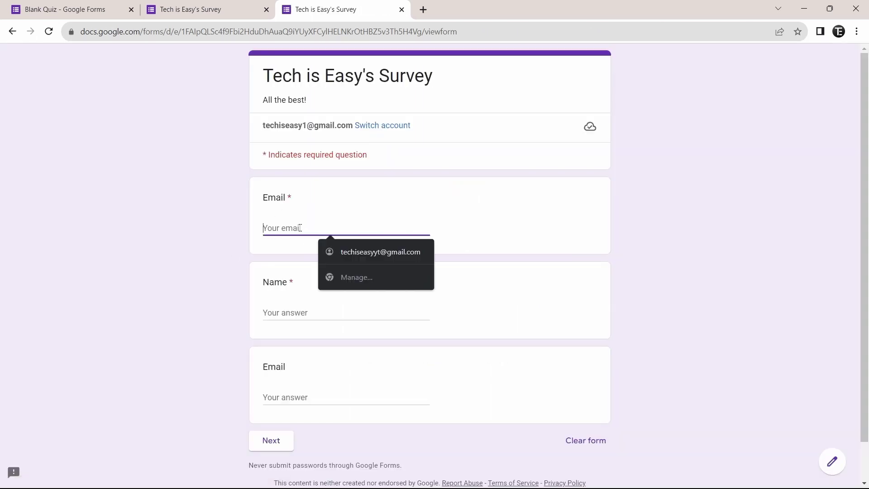
{"action": "left_click", "coordinate": [253, 440]}
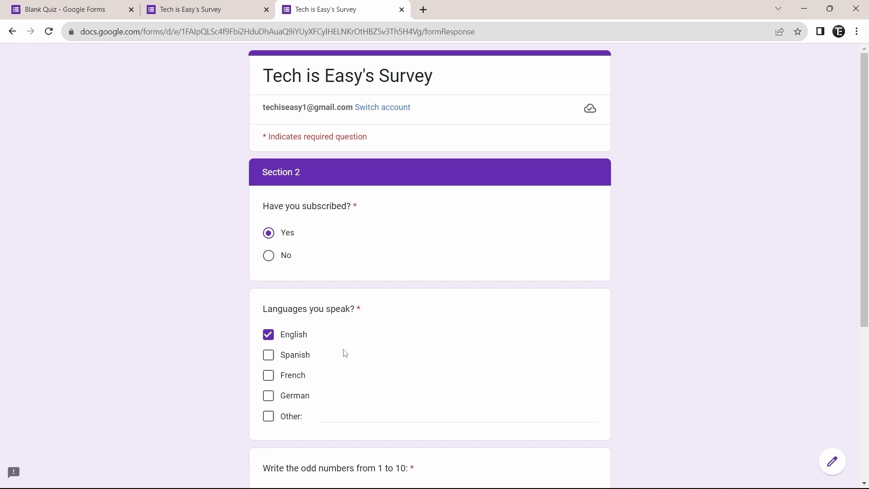
{"action": "scroll", "coordinate": [348, 350], "scroll_direction": "down", "scroll_amount": 5}
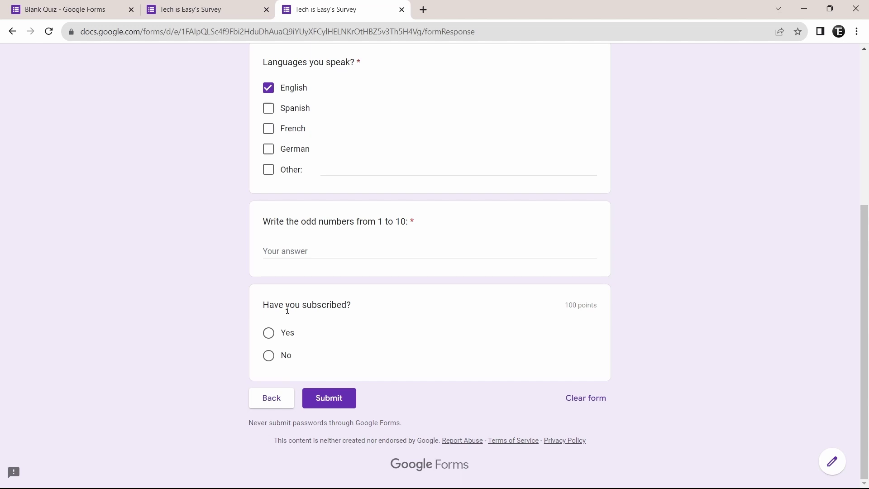
{"action": "key", "text": "ctrl+1"}
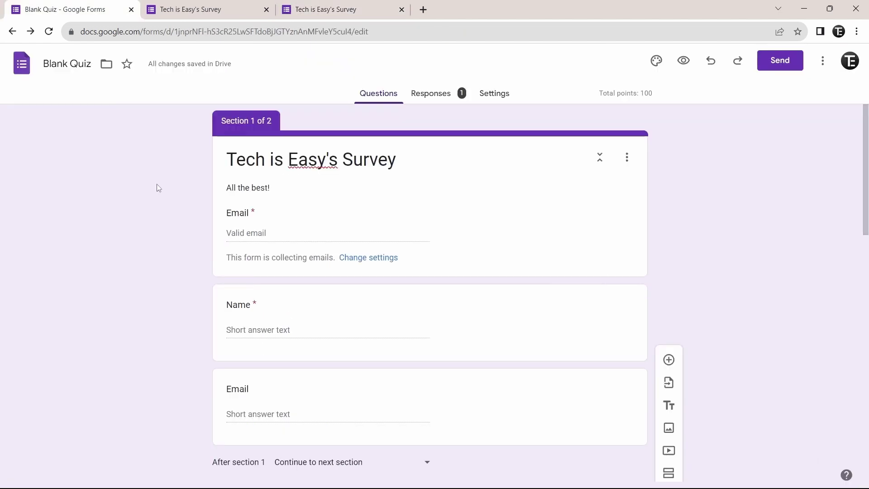